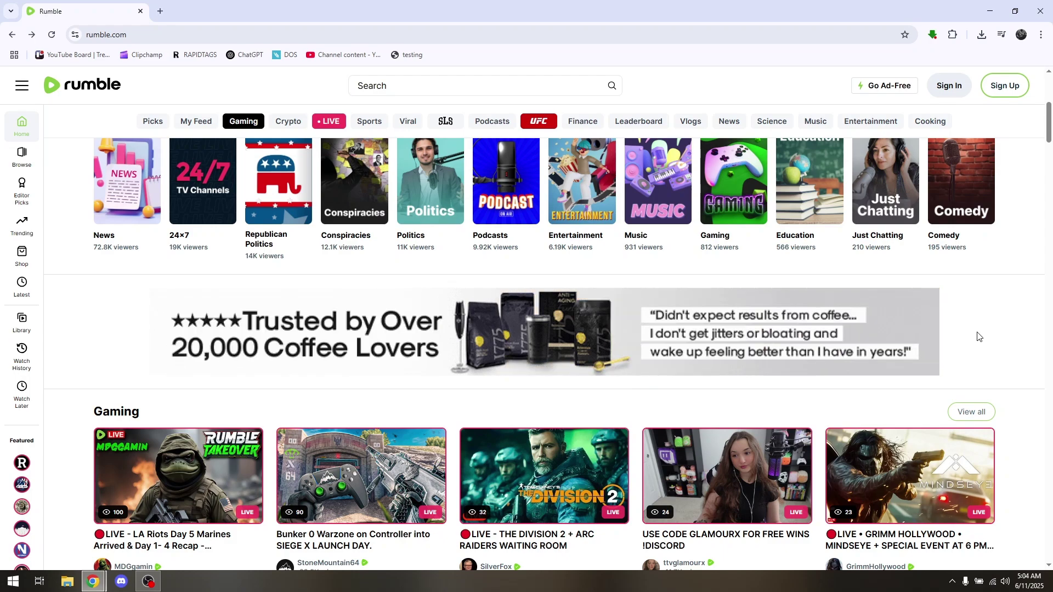
scroll(1001, 393, "down", 1)
scroll(1037, 382, "up", 3)
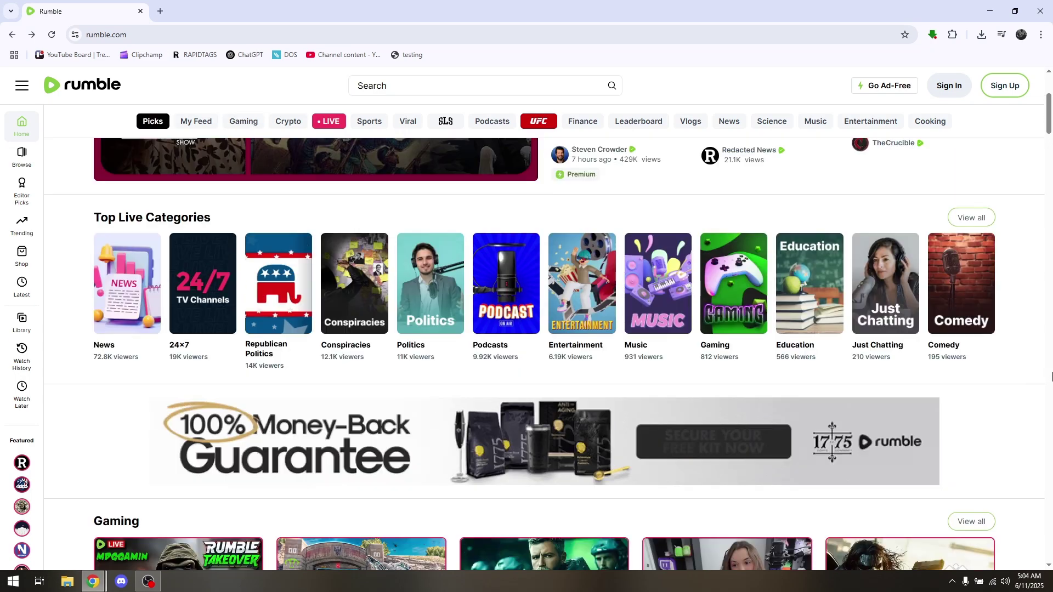
scroll(999, 395, "down", 1)
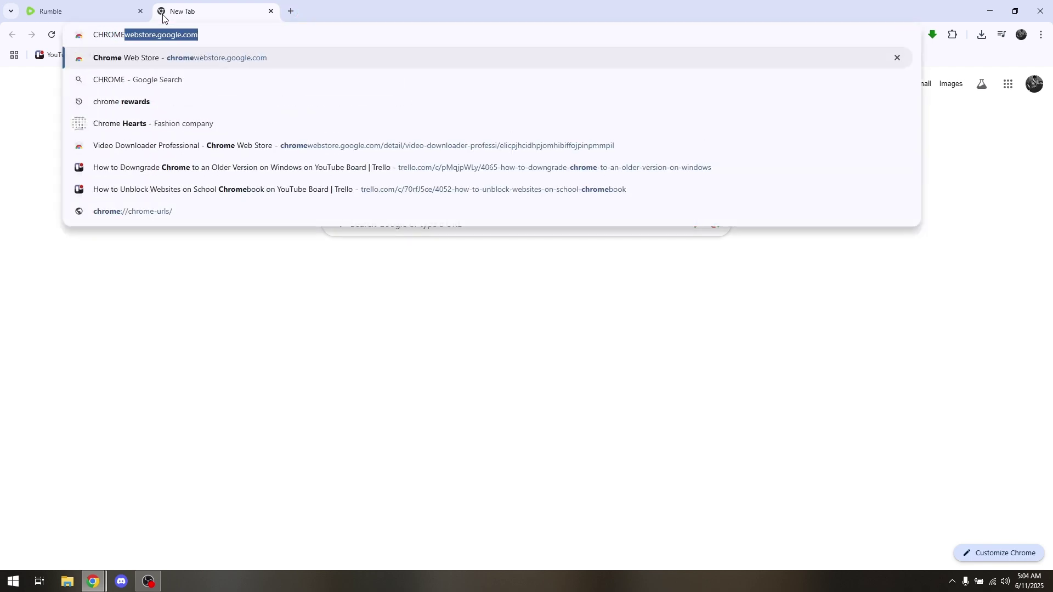
Load the Chrome Web Store and open the Video Downloader Professional listing from a 'video' search
key("Return")
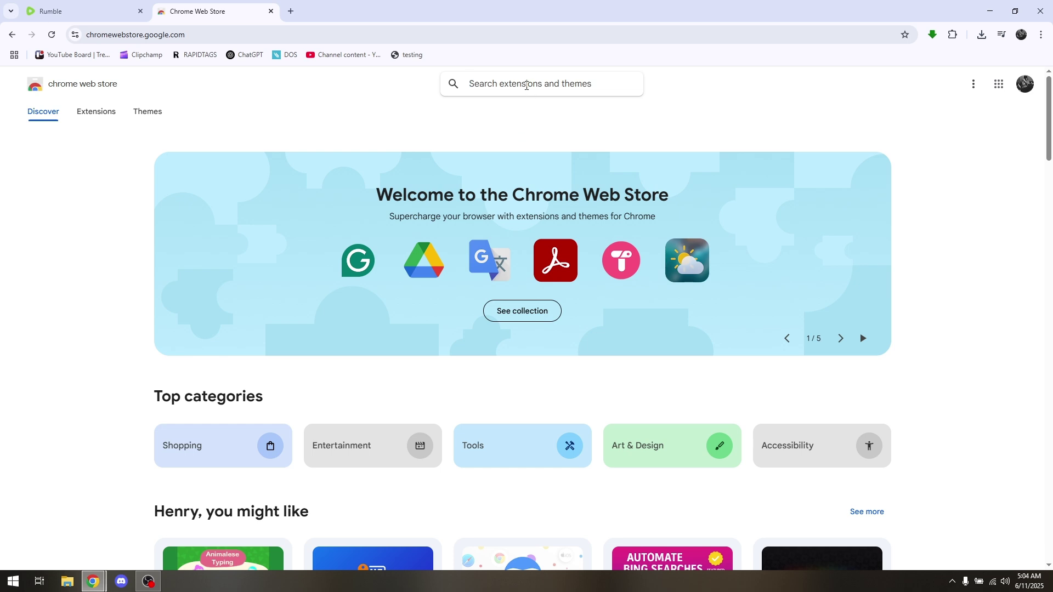
type("vid")
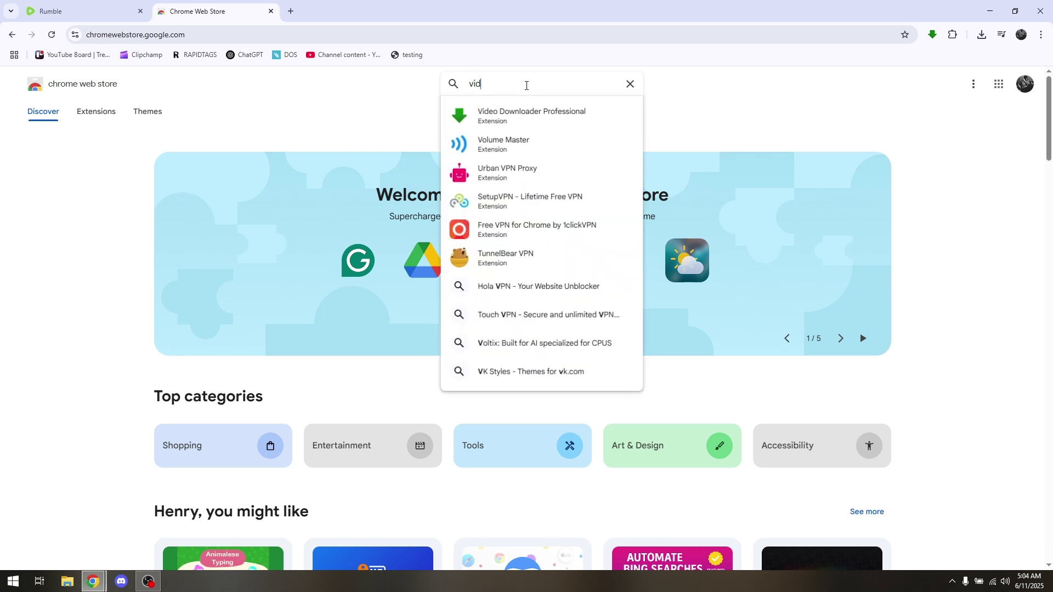
type("eo")
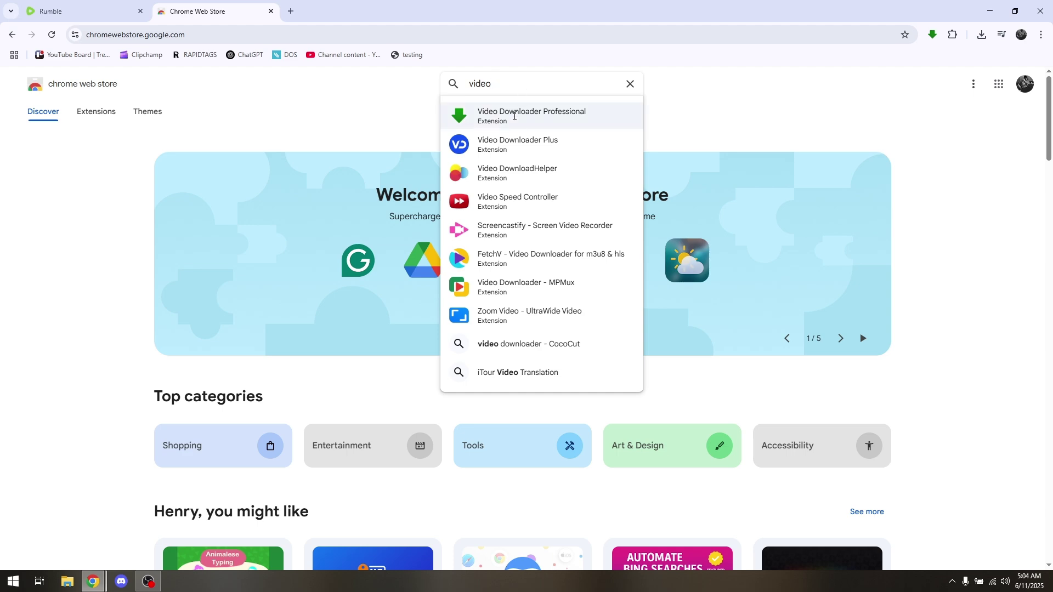
left_click(520, 117)
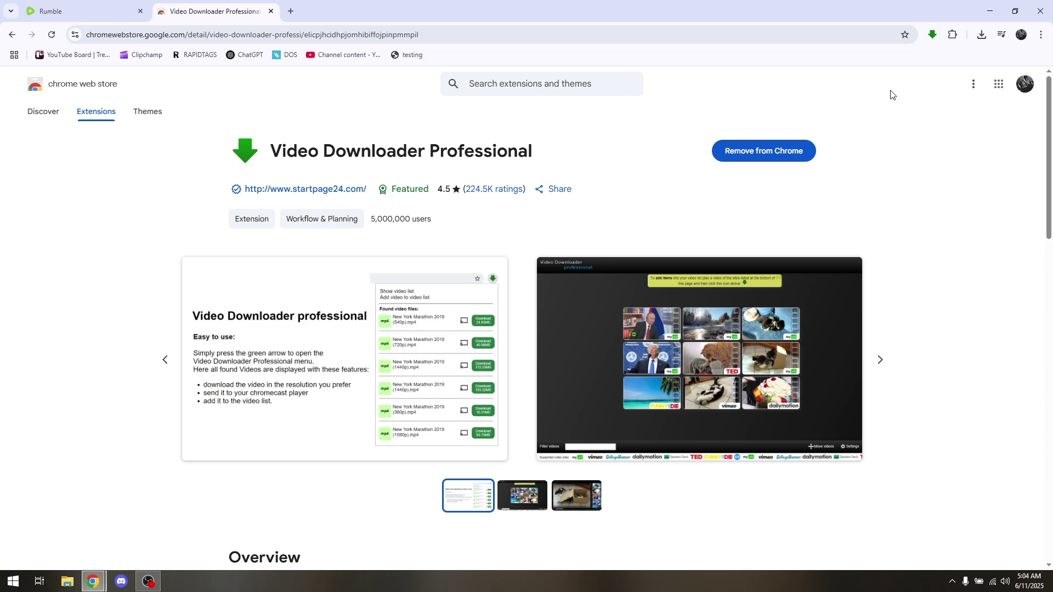
Close the Web Store tab to return to the Rumble home page
left_click(270, 10)
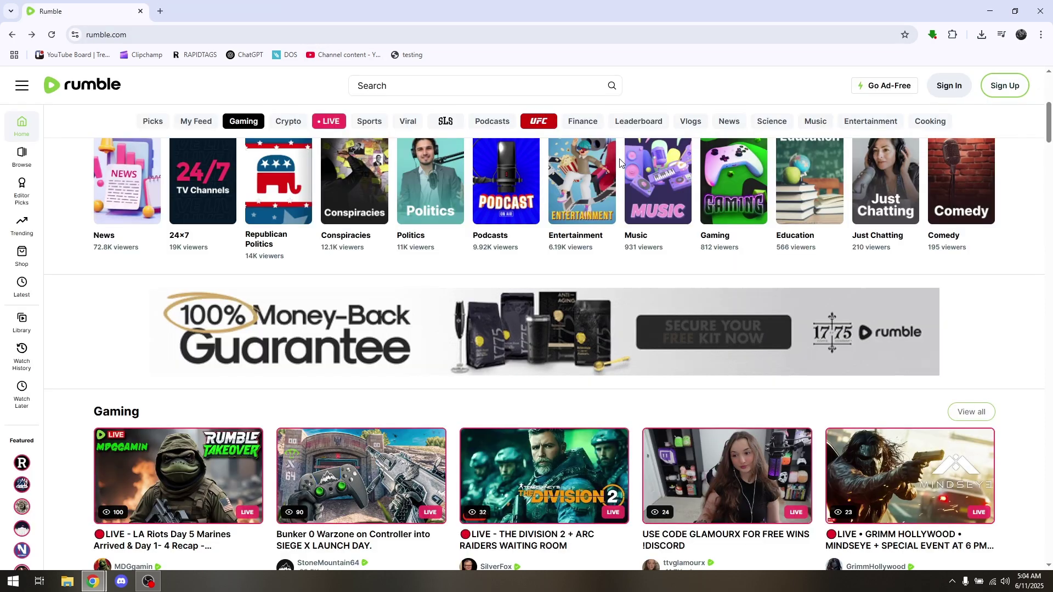
scroll(442, 283, "down", 1)
scroll(431, 225, "down", 2)
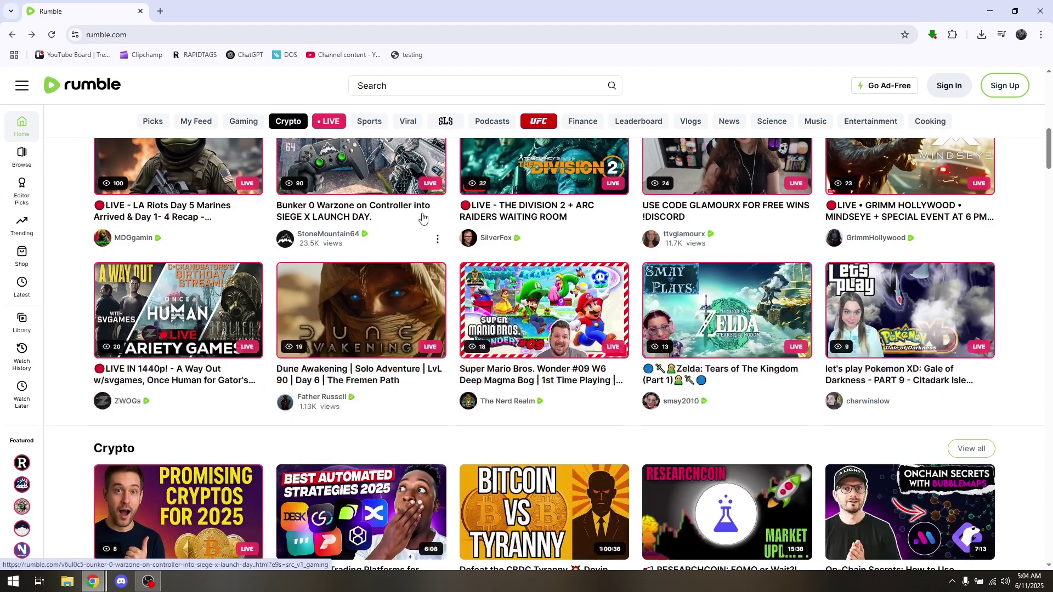
scroll(415, 229, "down", 1)
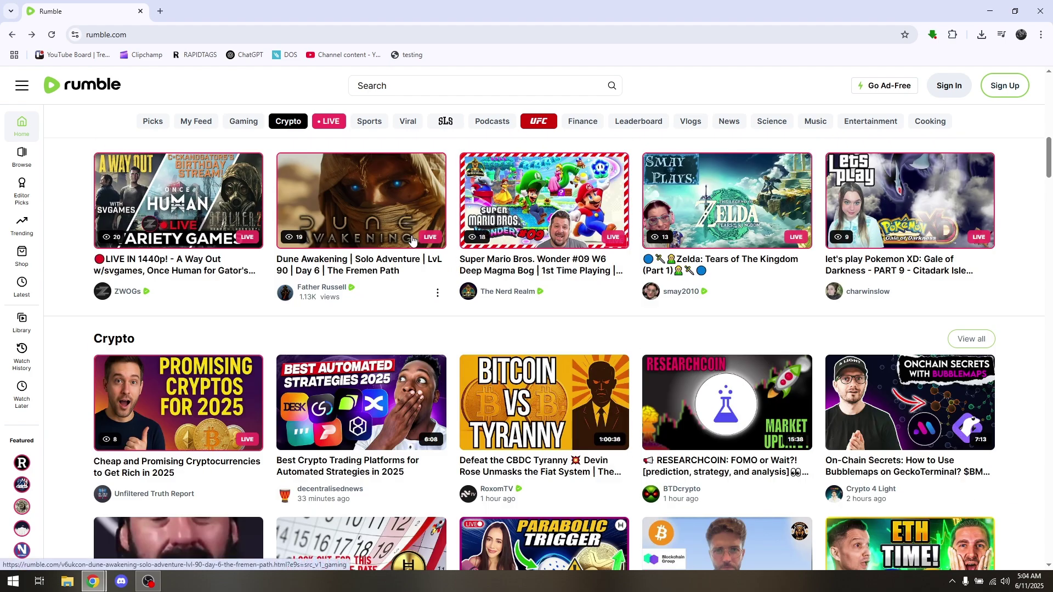
scroll(415, 230, "down", 2)
scroll(414, 239, "down", 1)
scroll(414, 245, "down", 1)
scroll(413, 244, "down", 1)
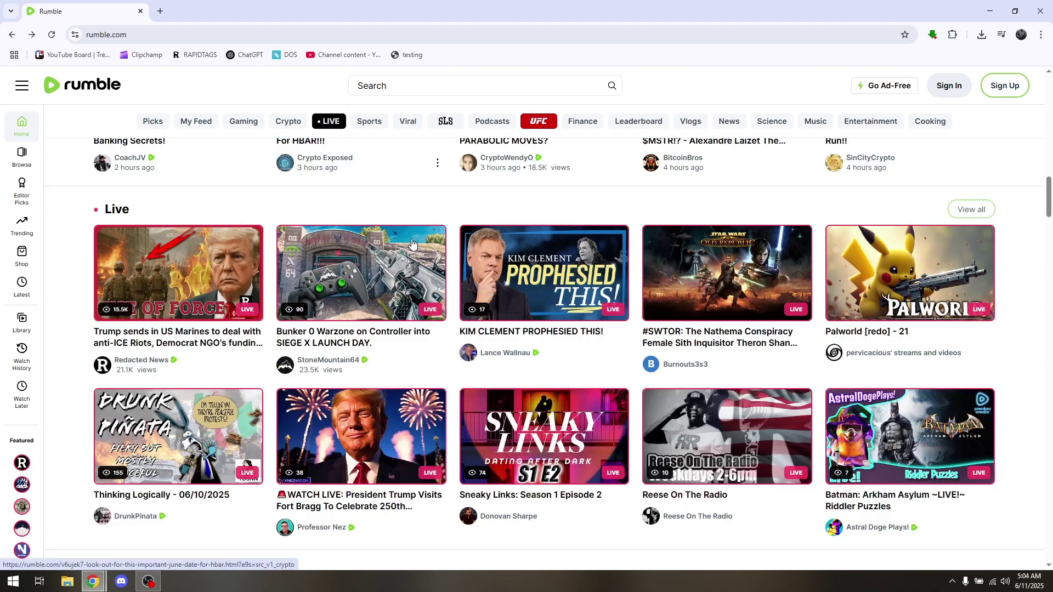
scroll(413, 243, "down", 1)
scroll(415, 247, "down", 1)
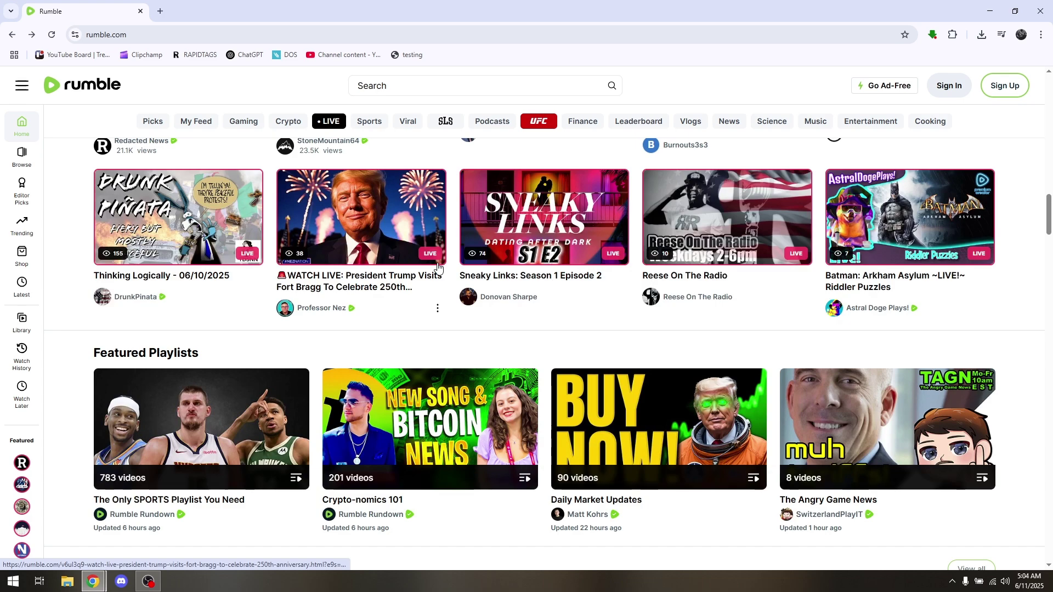
scroll(439, 268, "down", 2)
scroll(438, 267, "down", 1)
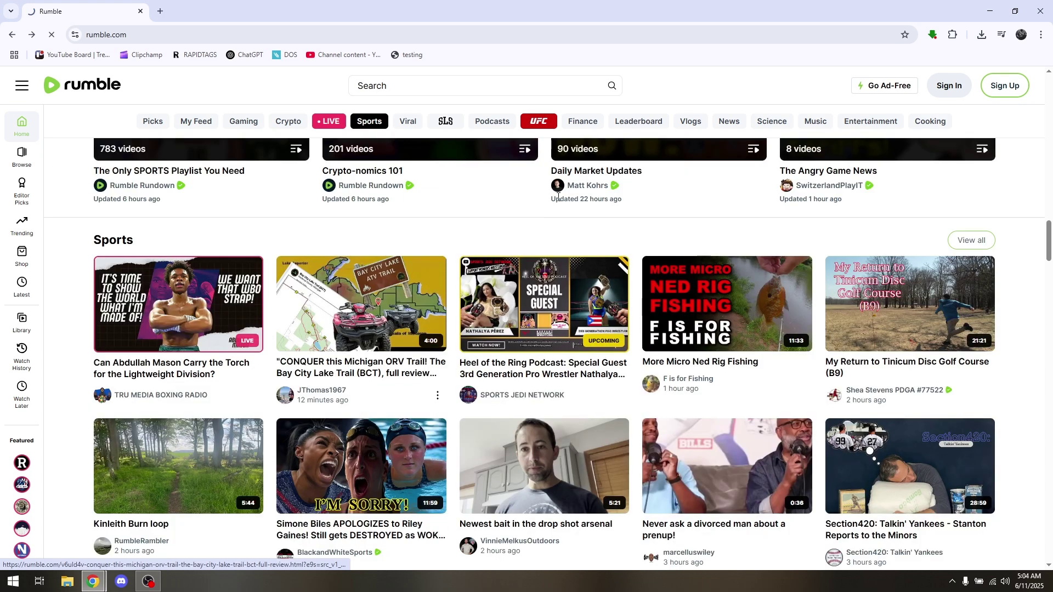
Open the 'CONQUER this Michigan ORV Trail' video and check the downloader lists its mp4
left_click(367, 302)
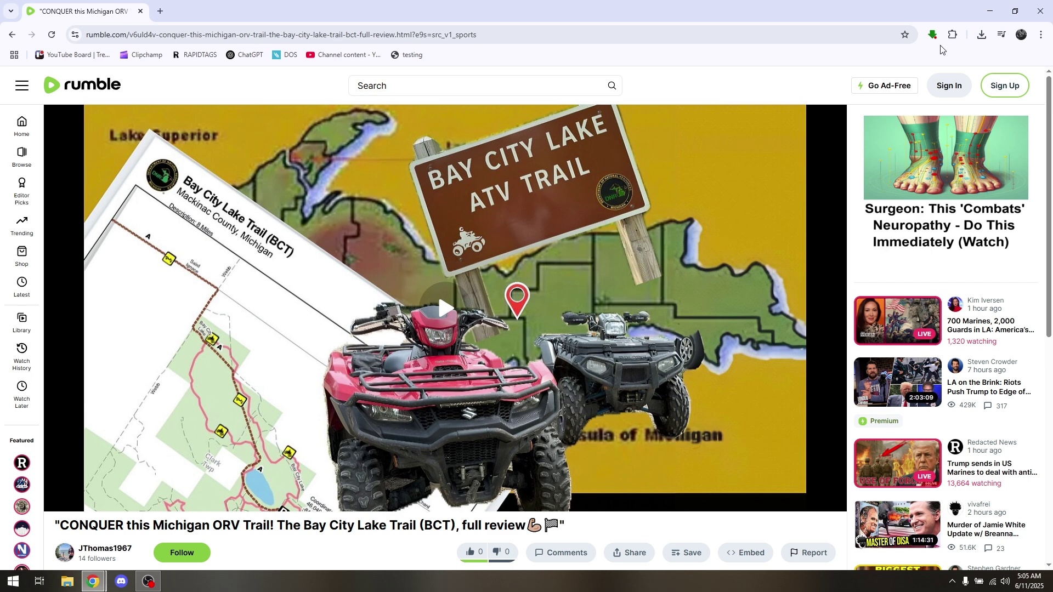
left_click(932, 34)
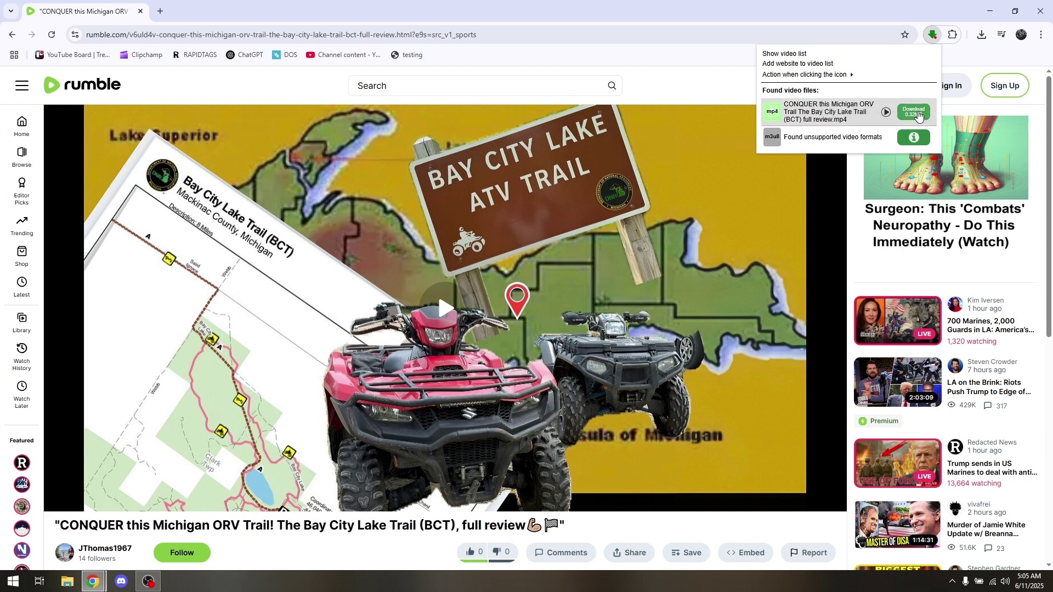
left_click(731, 73)
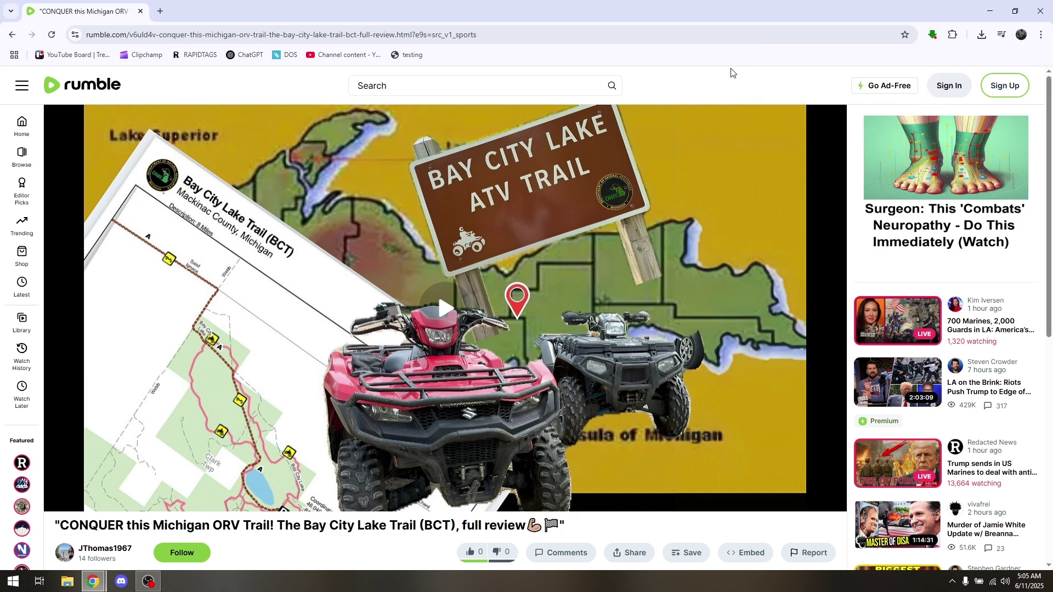